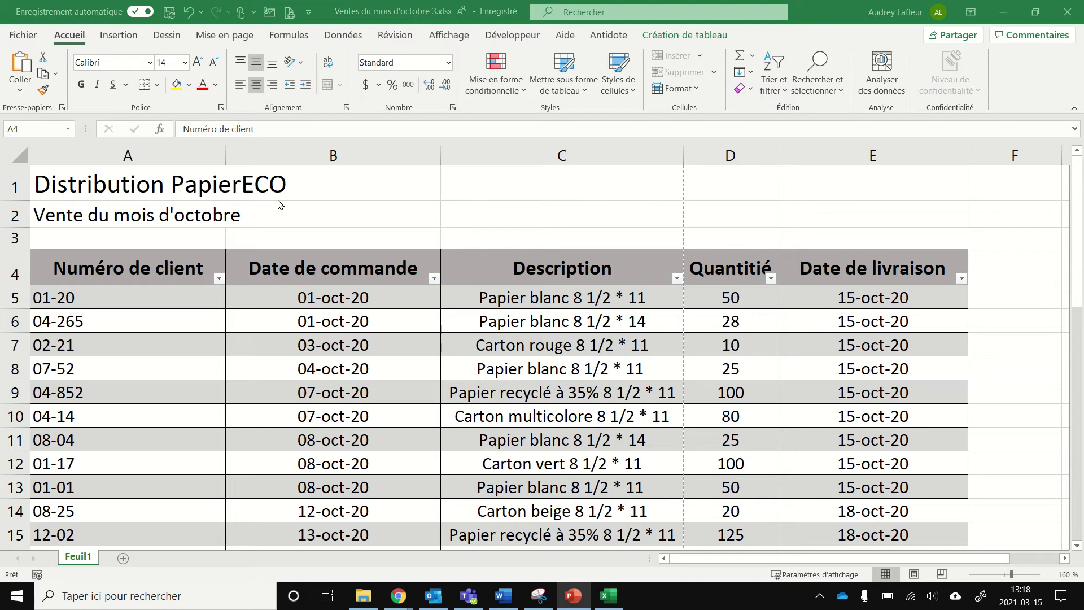
Check the print preview of the October sales sheet and return to the worksheet.
left_click(291, 15)
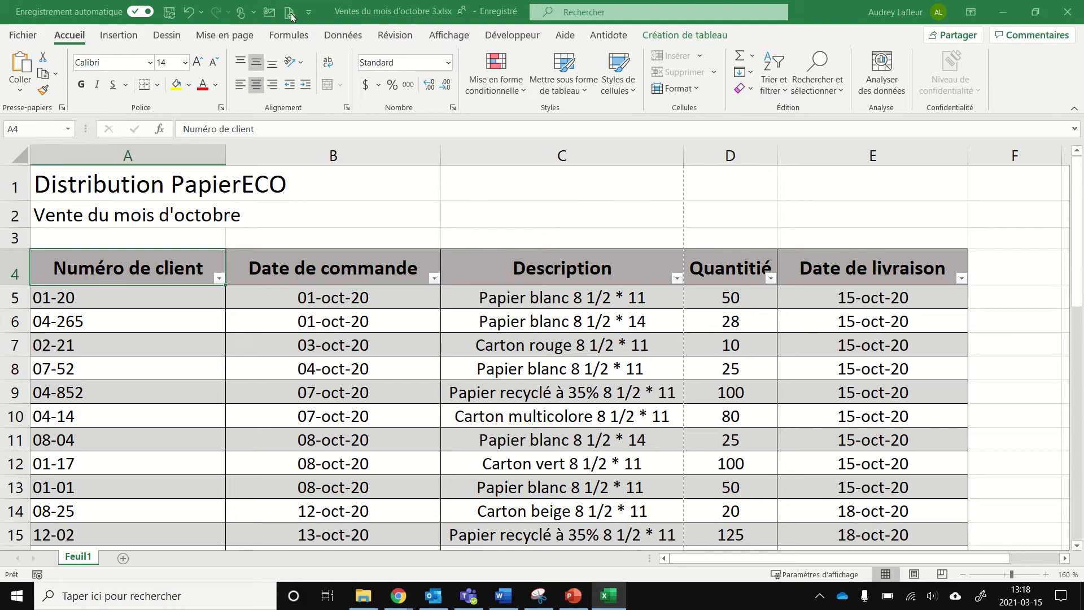
left_click(291, 16)
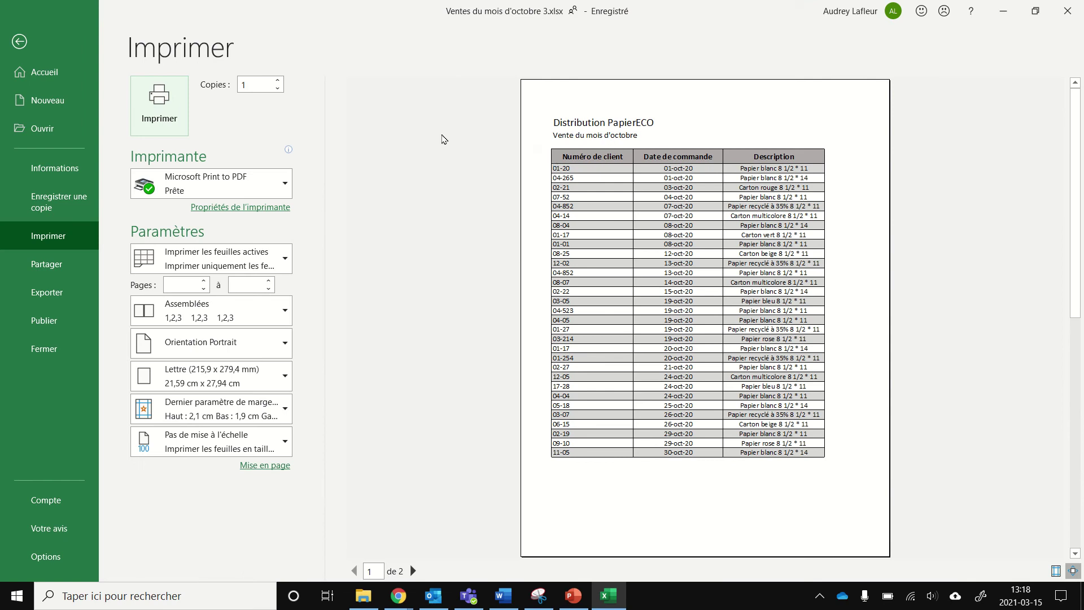
left_click(19, 42)
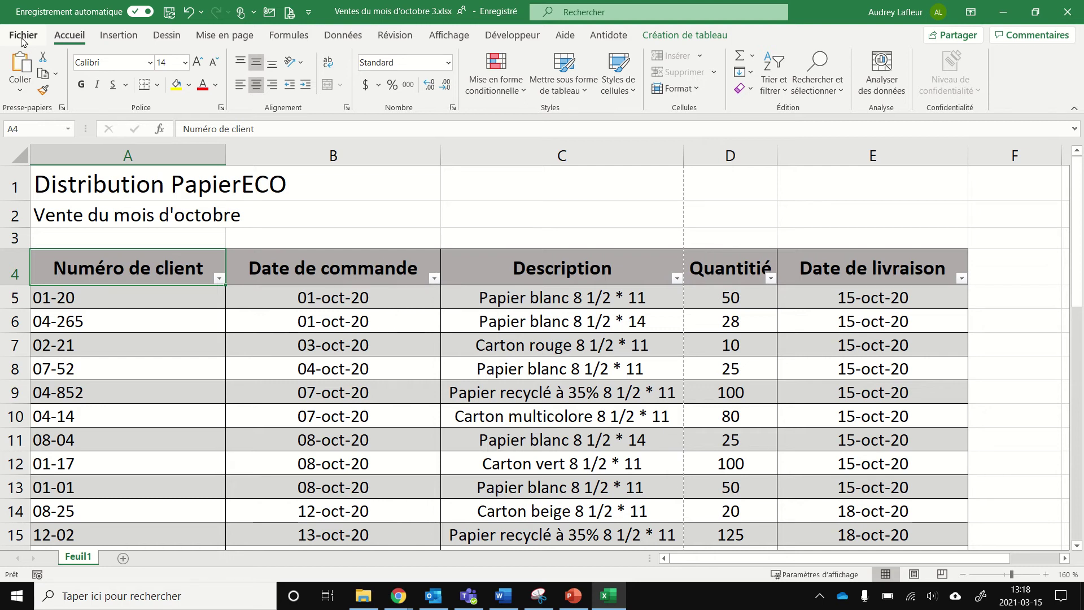
Center the sheet both horizontally and vertically on the printed page through the custom margin settings, and check the print preview.
left_click(228, 37)
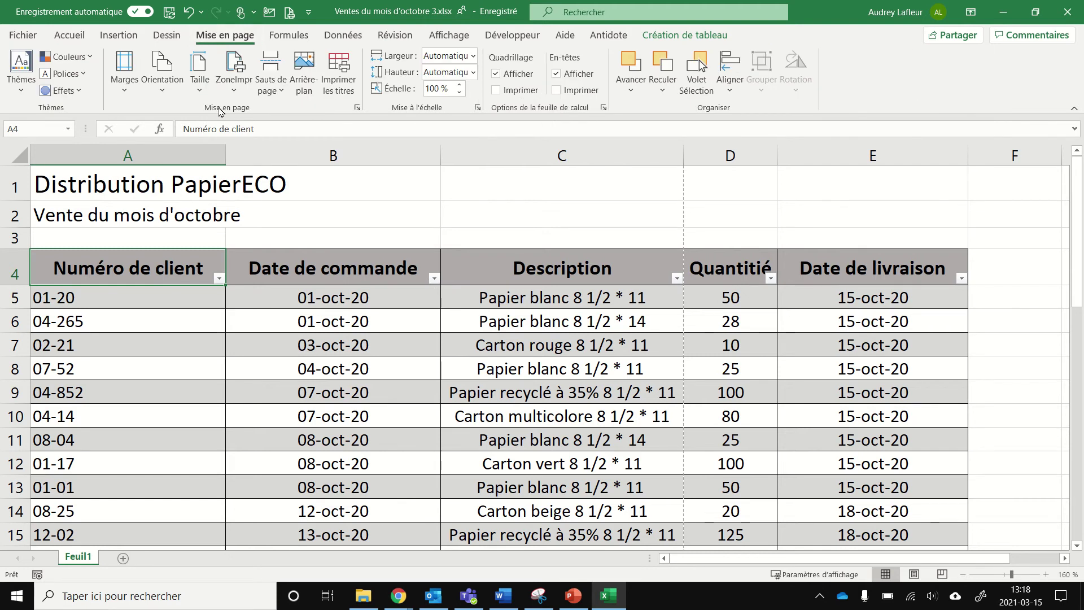
left_click(125, 92)
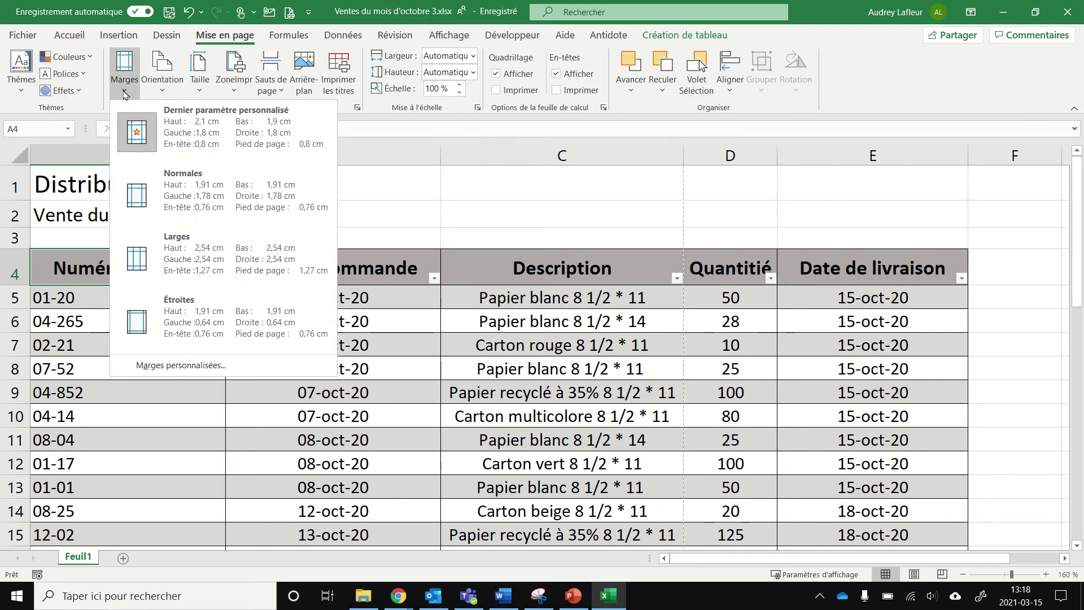
left_click(166, 367)
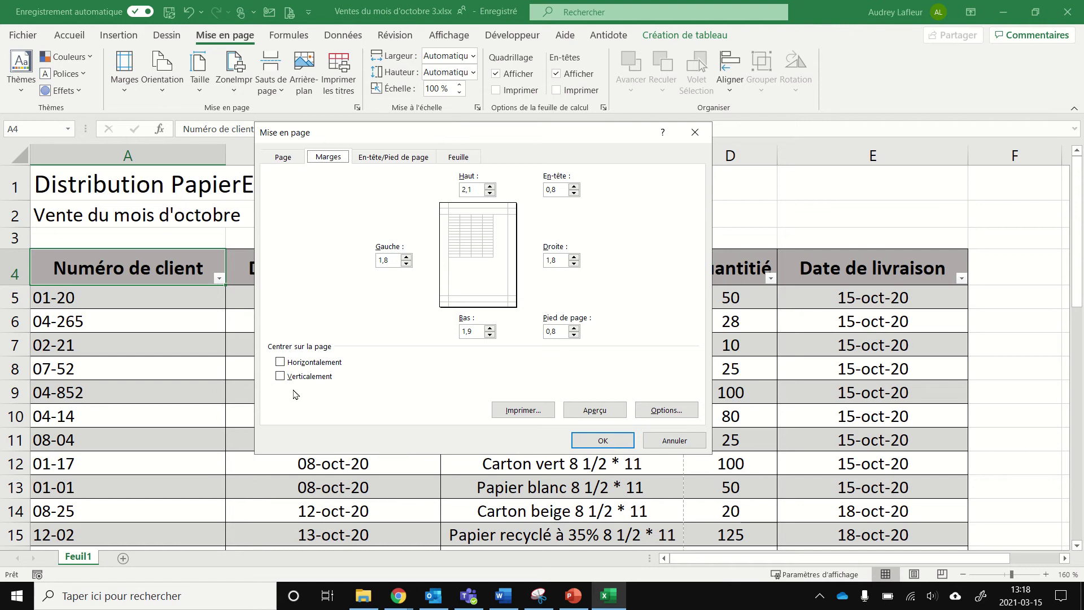
left_click(280, 377)
left_click(280, 376)
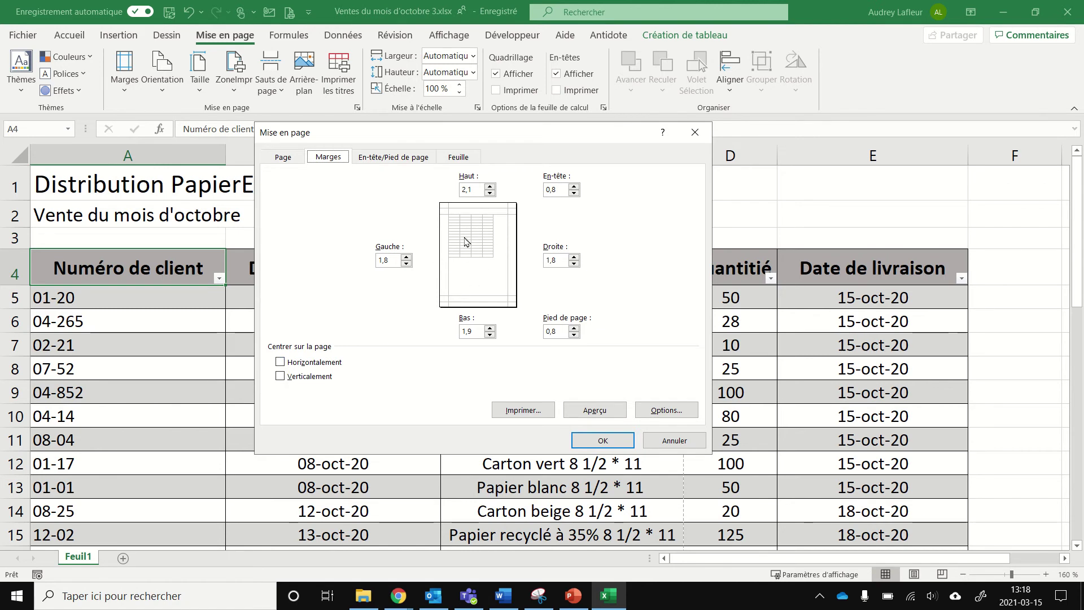
left_click(280, 363)
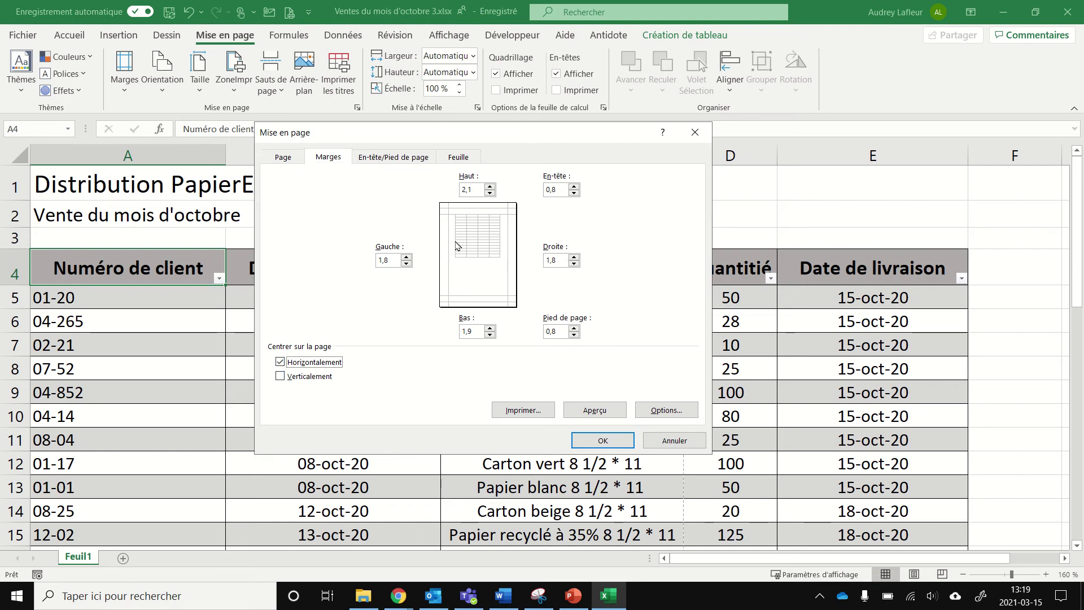
left_click(280, 377)
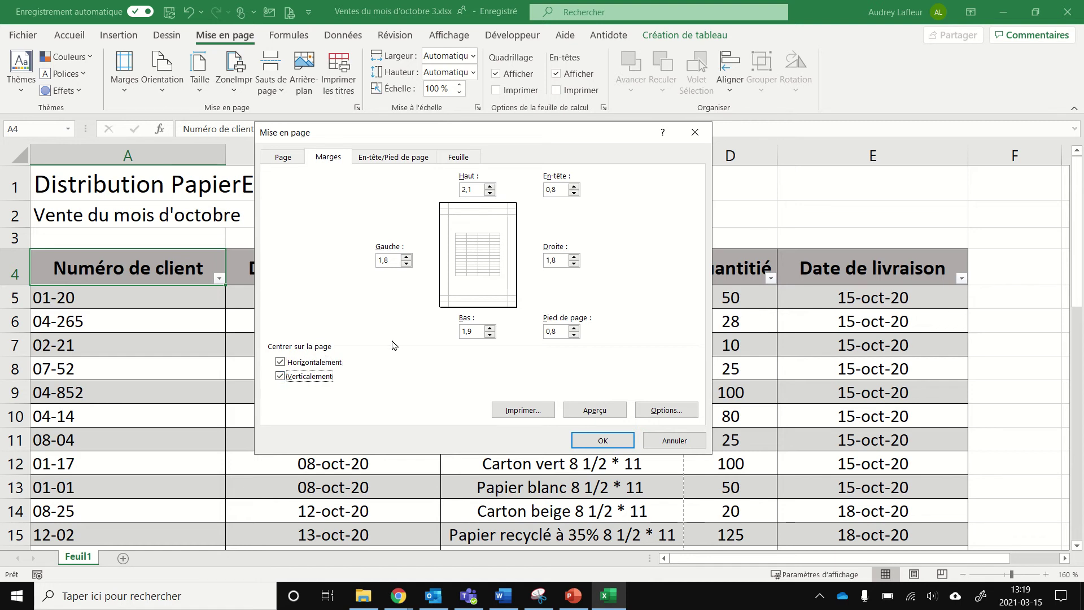
left_click(598, 413)
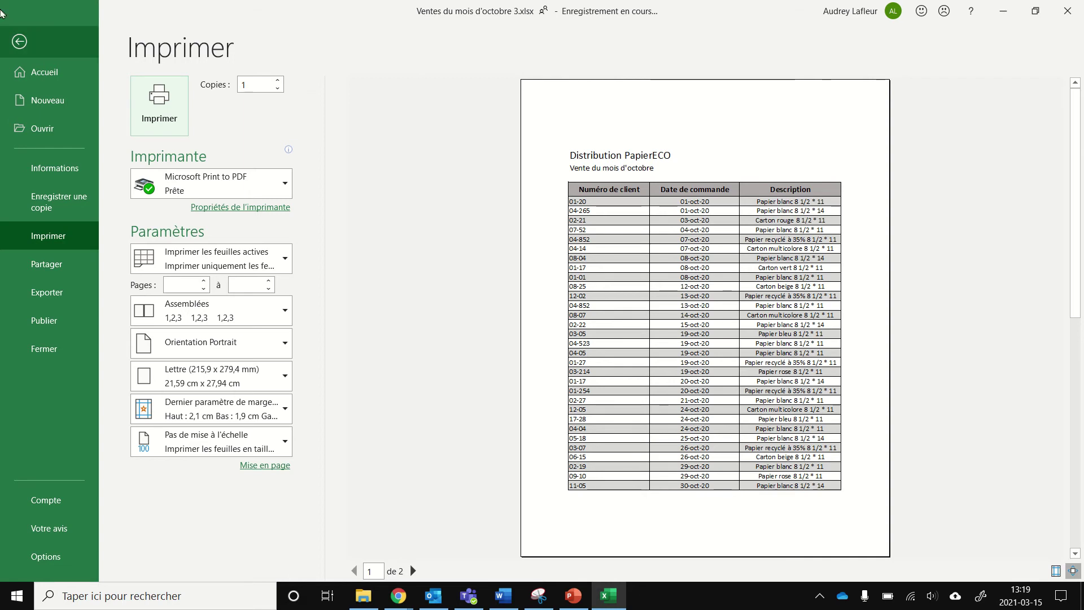
left_click(20, 43)
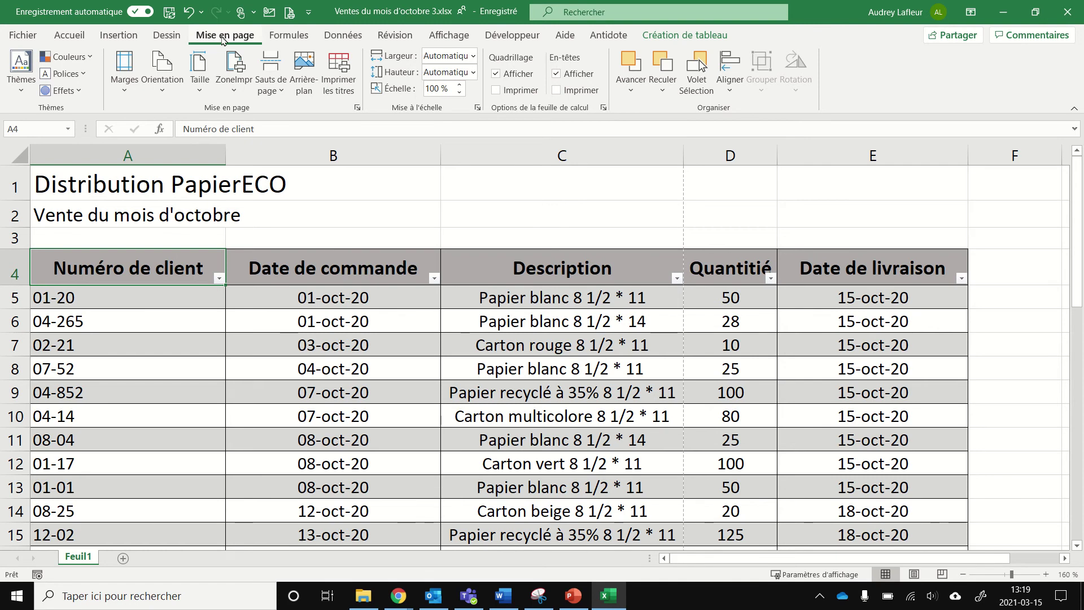
Switch the page orientation to landscape (Paysage) and back to portrait, comparing the page break line.
left_click(164, 93)
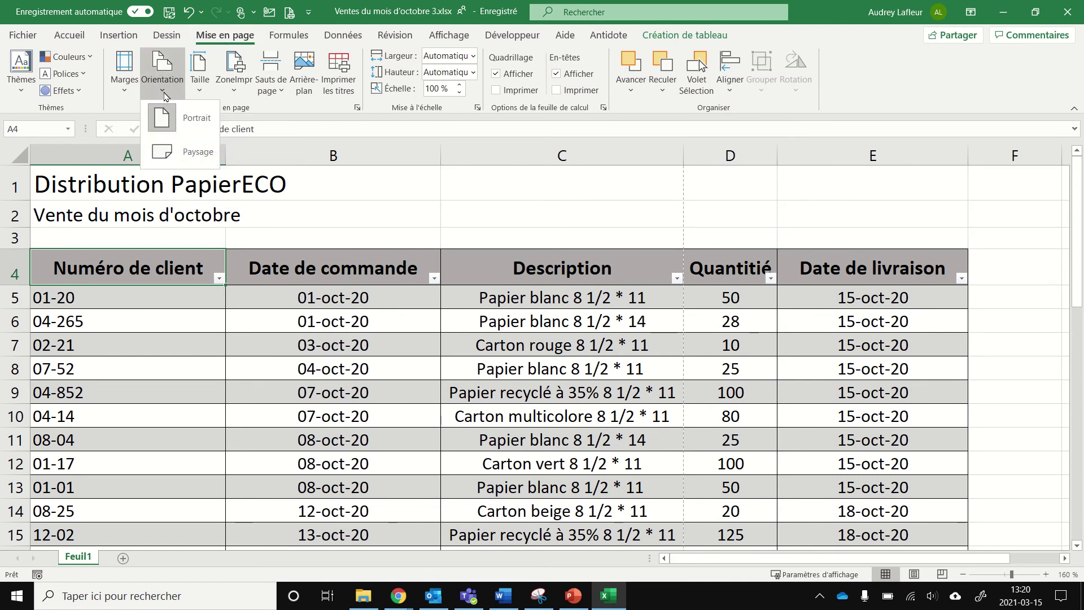
left_click(184, 155)
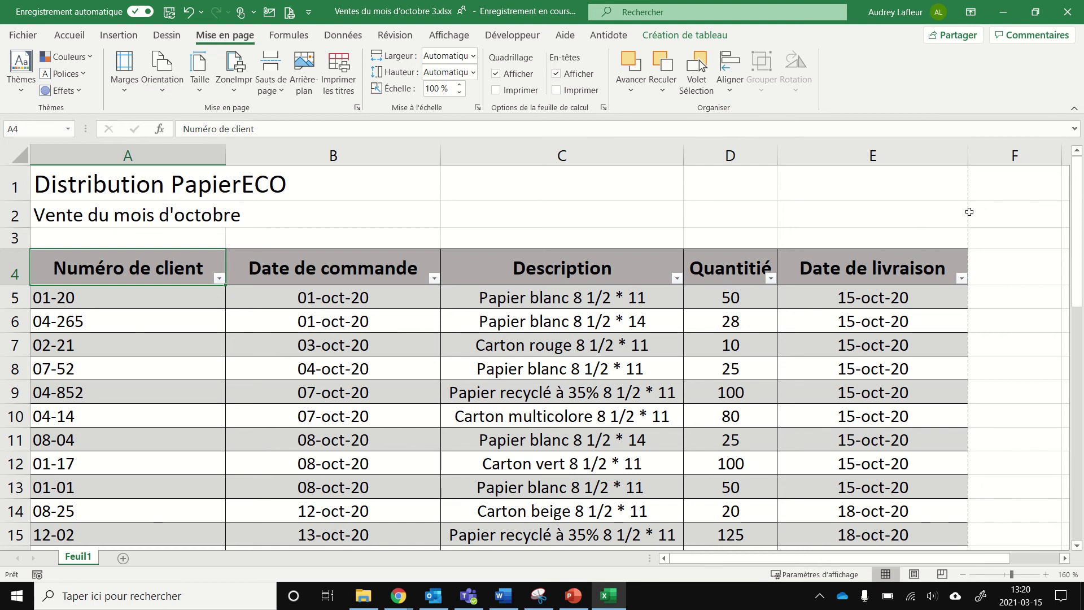
left_click(162, 71)
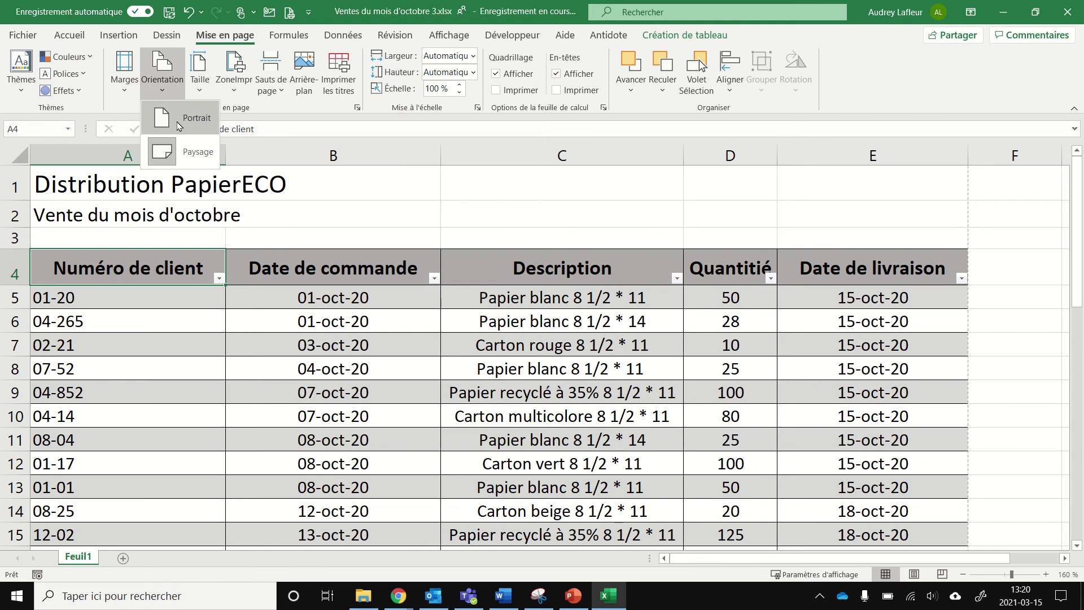
left_click(177, 125)
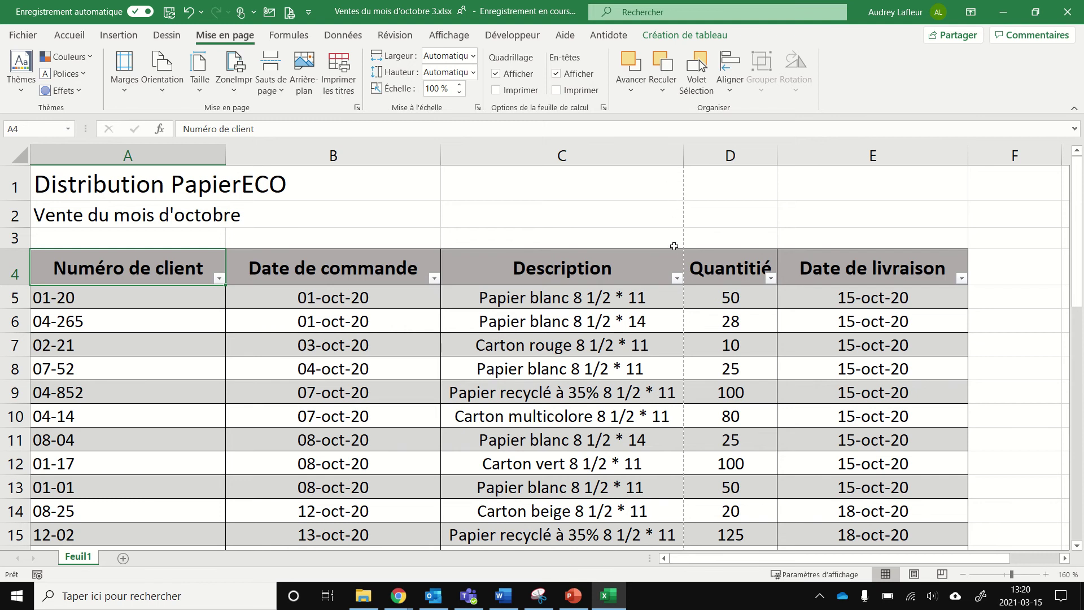
Set the page orientation to landscape (Paysage) and check the result in the print preview.
left_click(163, 79)
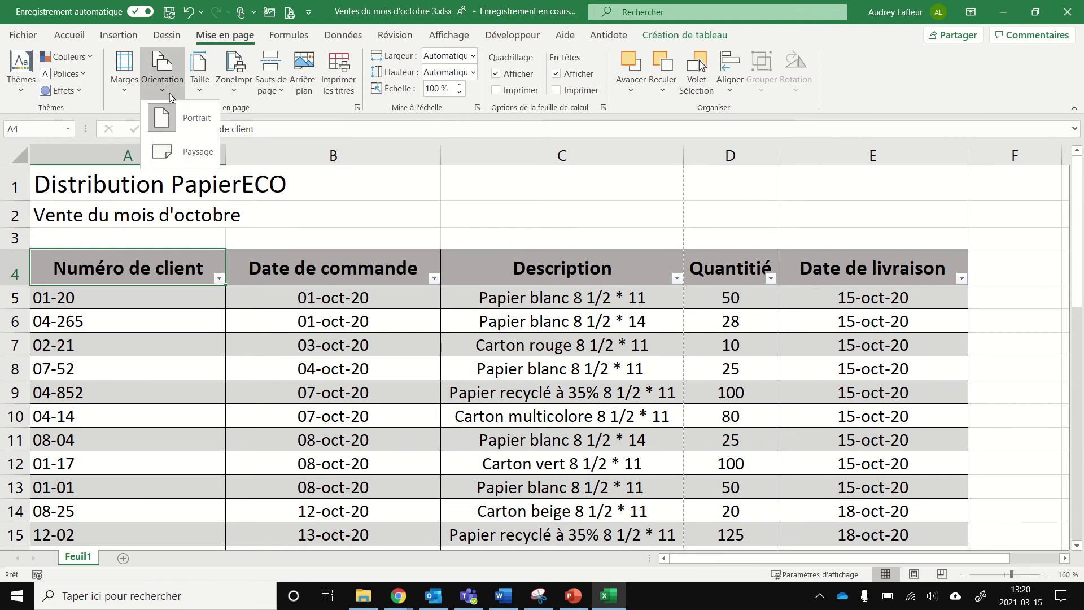
left_click(175, 153)
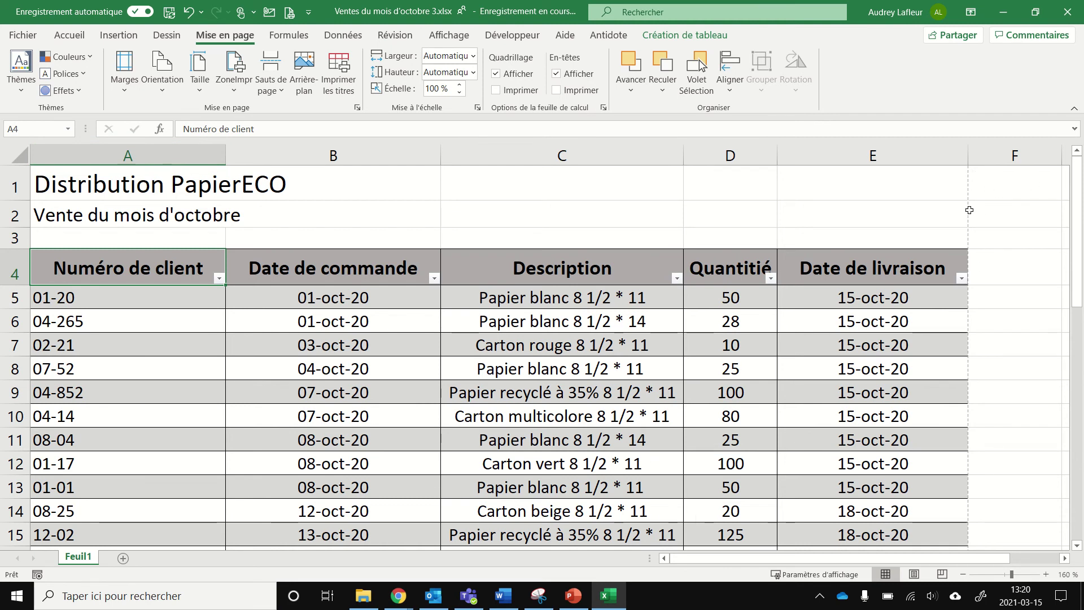
left_click(289, 14)
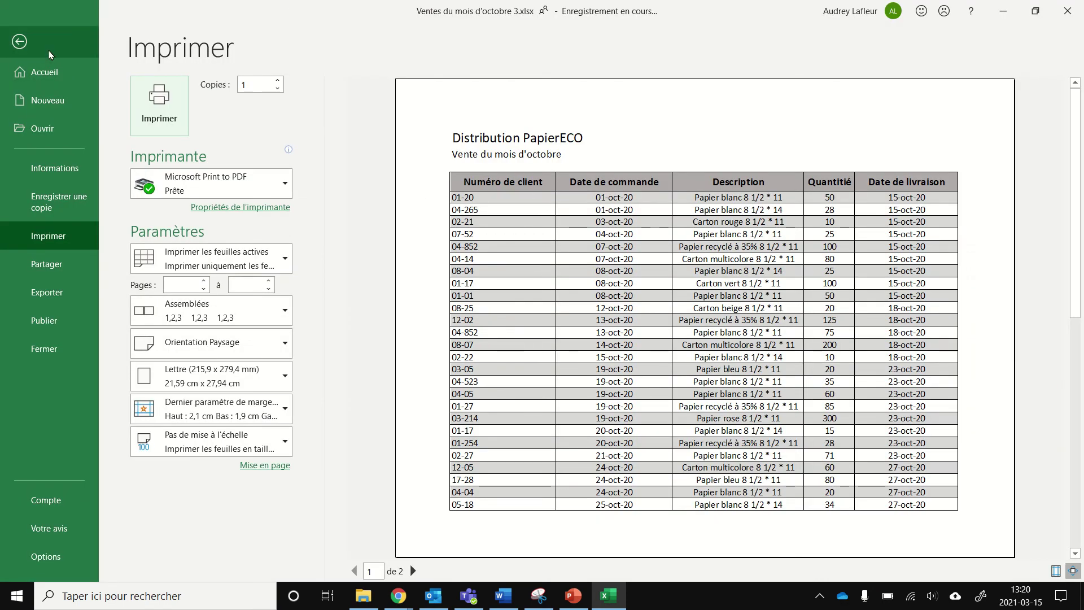
left_click(19, 42)
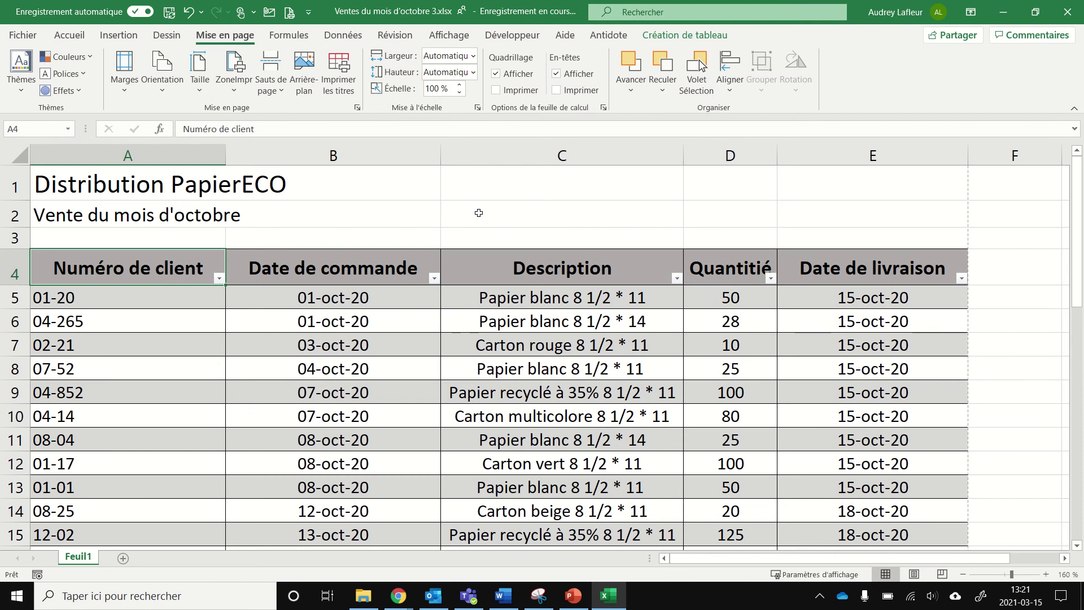
Display the sheet in page layout view and return to normal view.
left_click(457, 40)
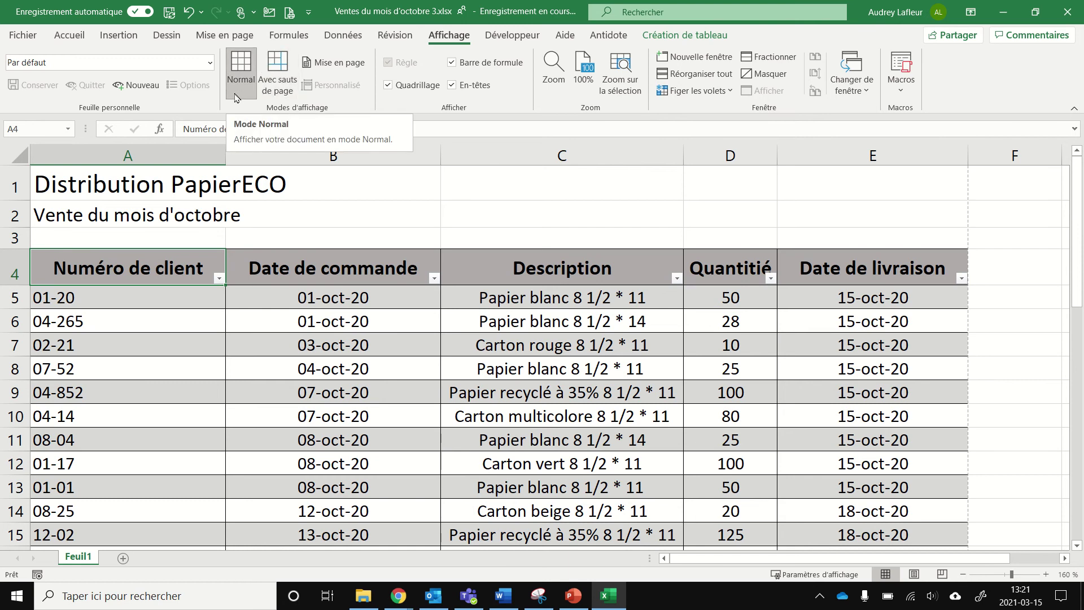
left_click(345, 66)
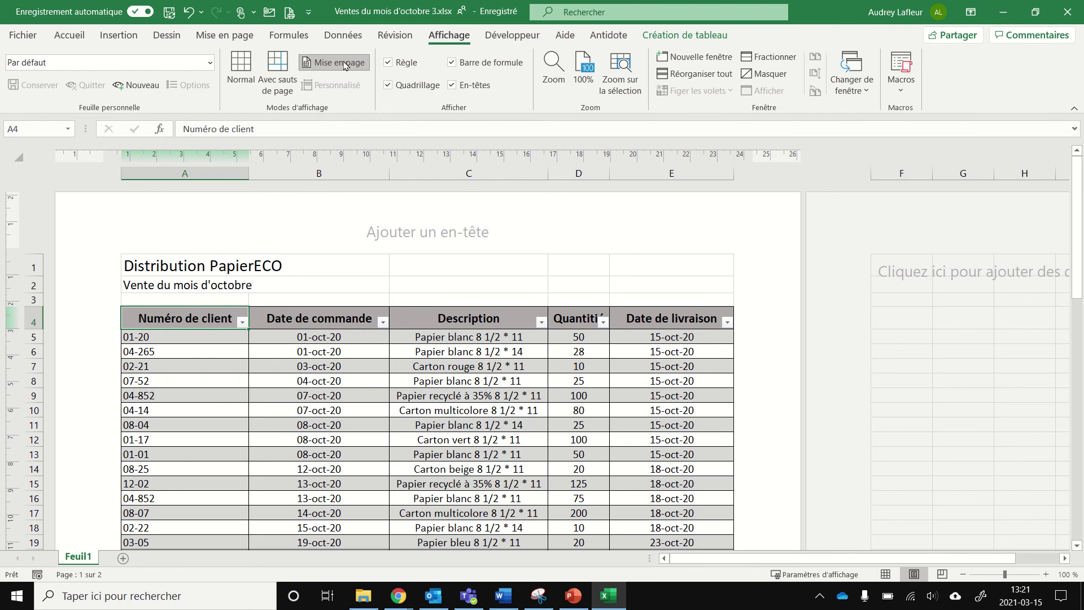
left_click(251, 78)
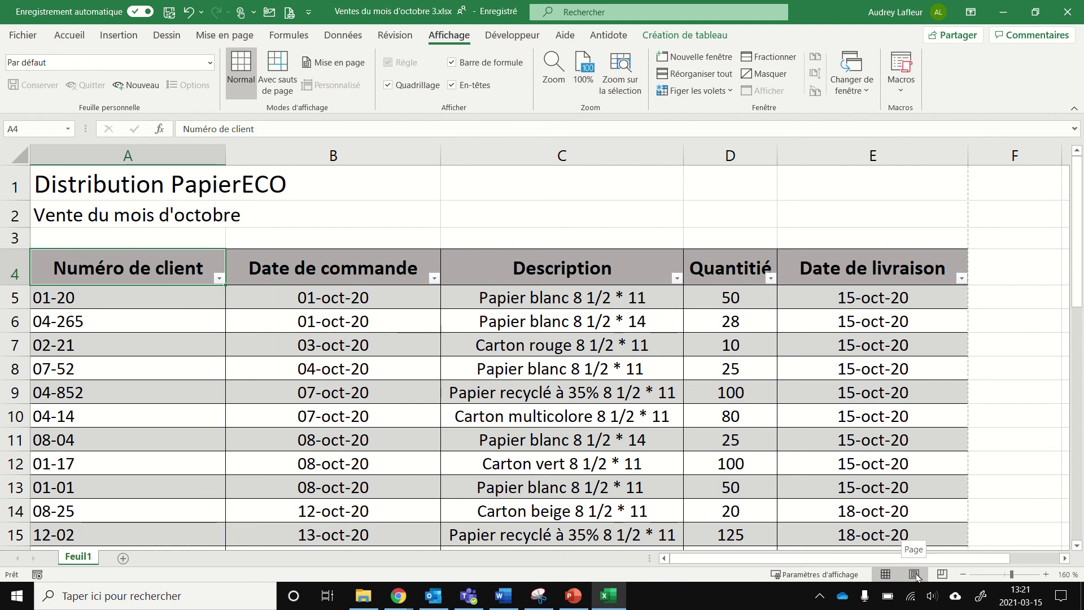
Show the page layout view, open the header area above the table and leave it for the worksheet cells.
left_click(915, 575)
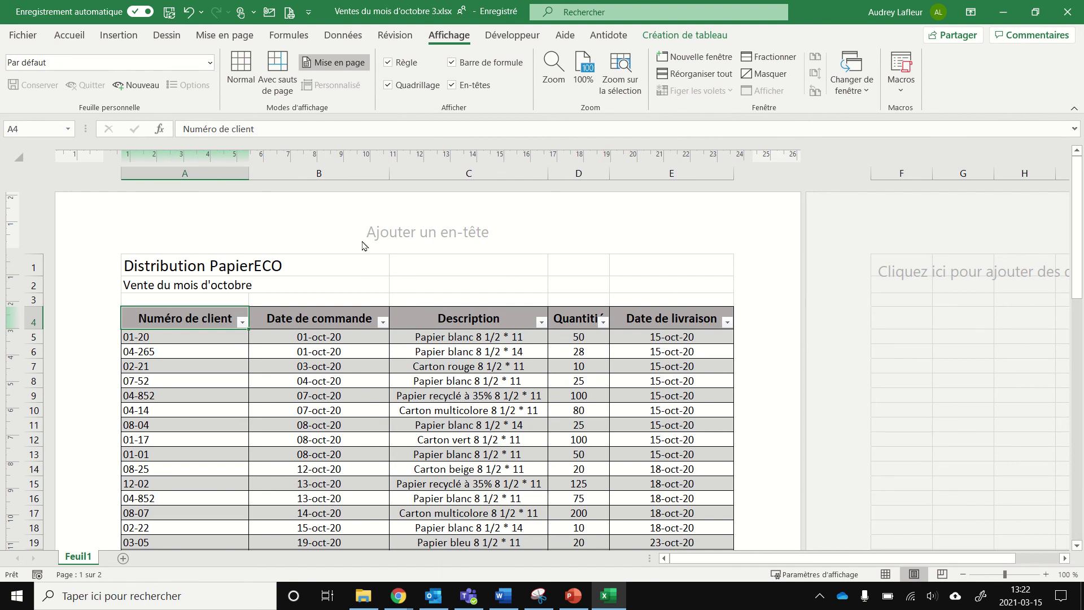
left_click(400, 229)
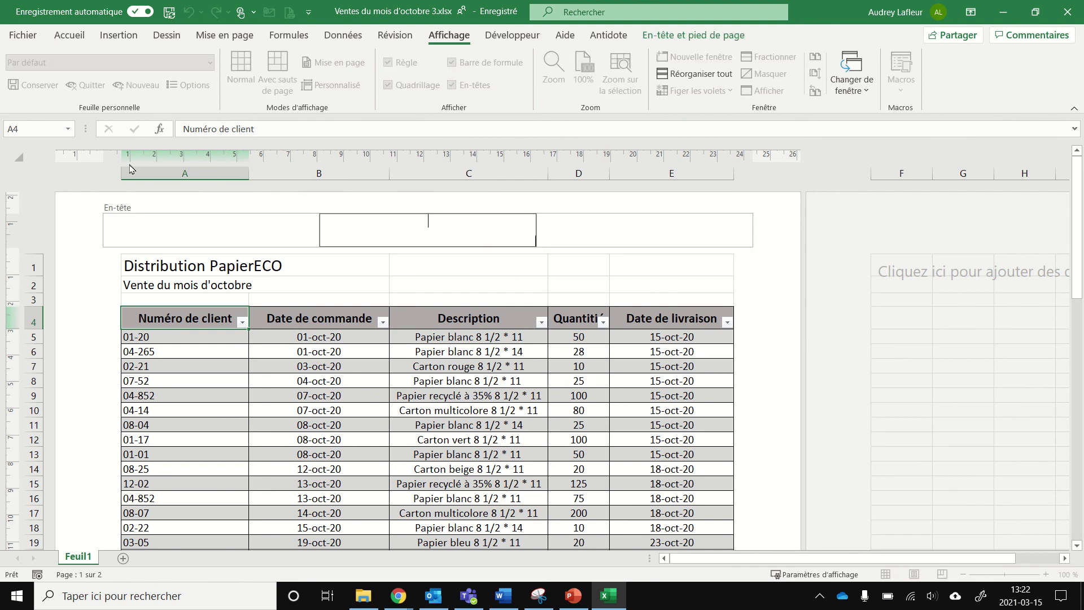
left_click(449, 376)
double_click(450, 367)
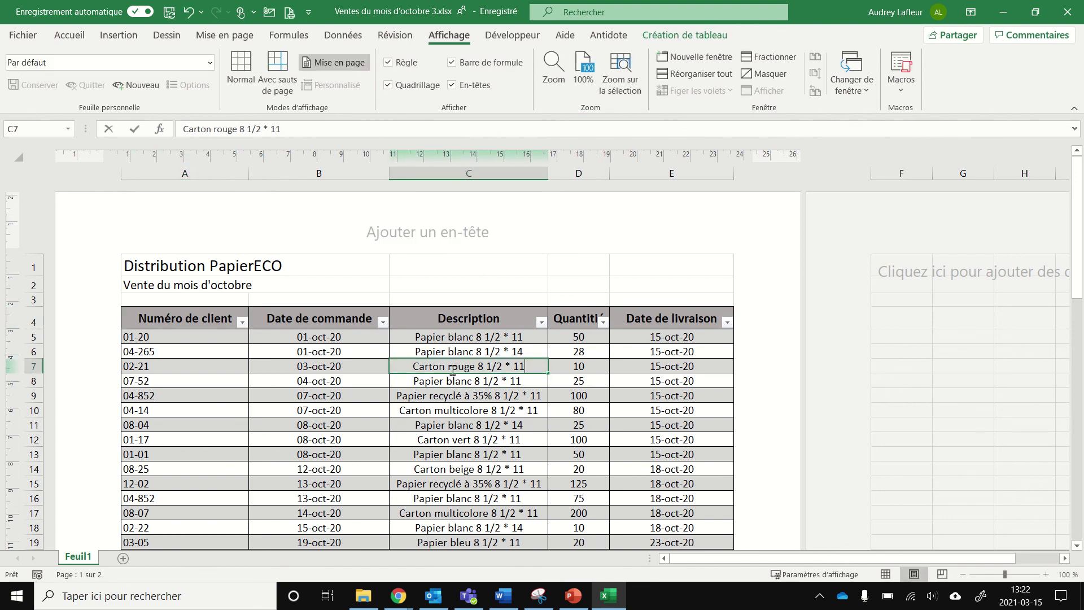
left_click(572, 367)
left_click(587, 390)
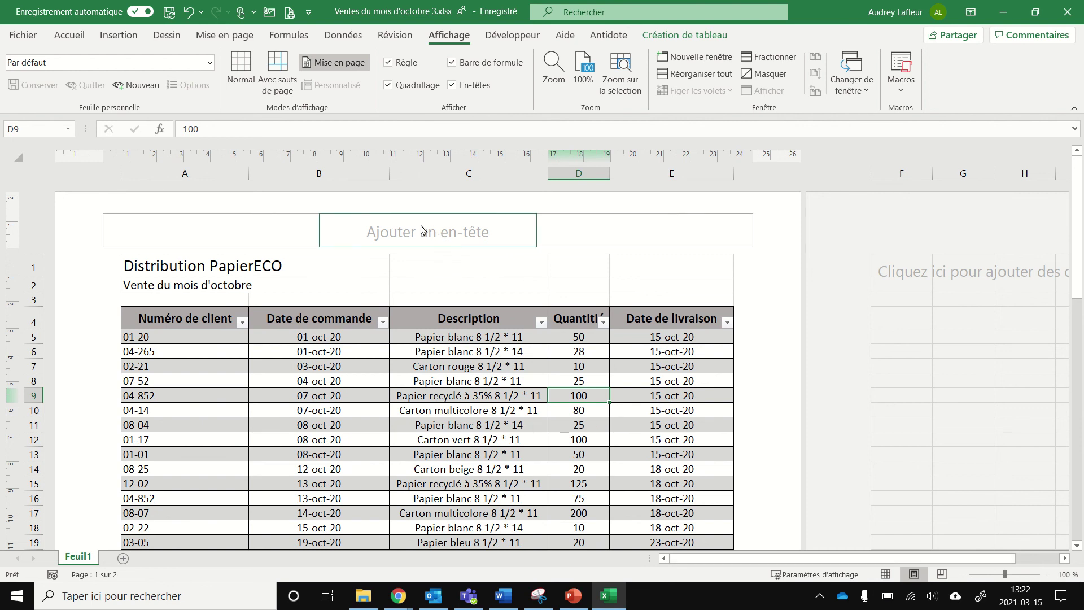
Look at the center, left and right sections of the header, and return to normal view without entering text.
left_click(395, 232)
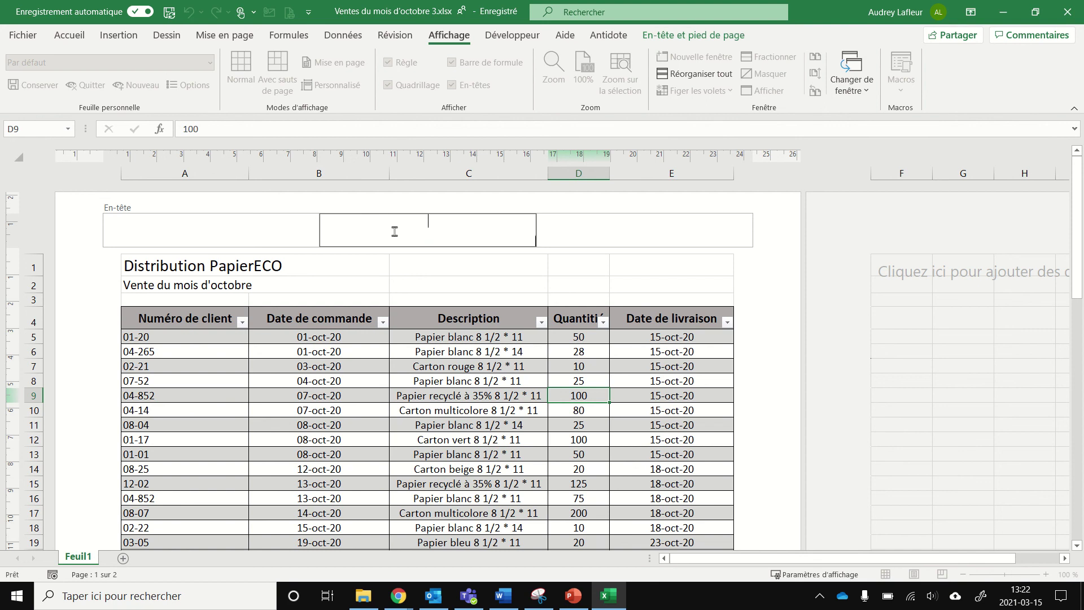
left_click(211, 228)
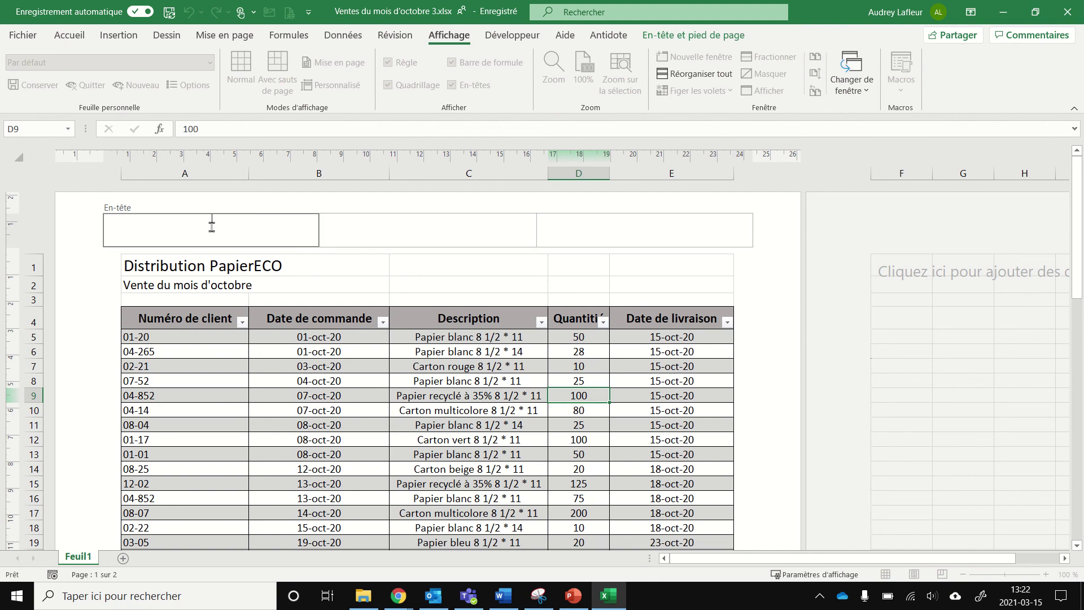
left_click(376, 229)
left_click(620, 228)
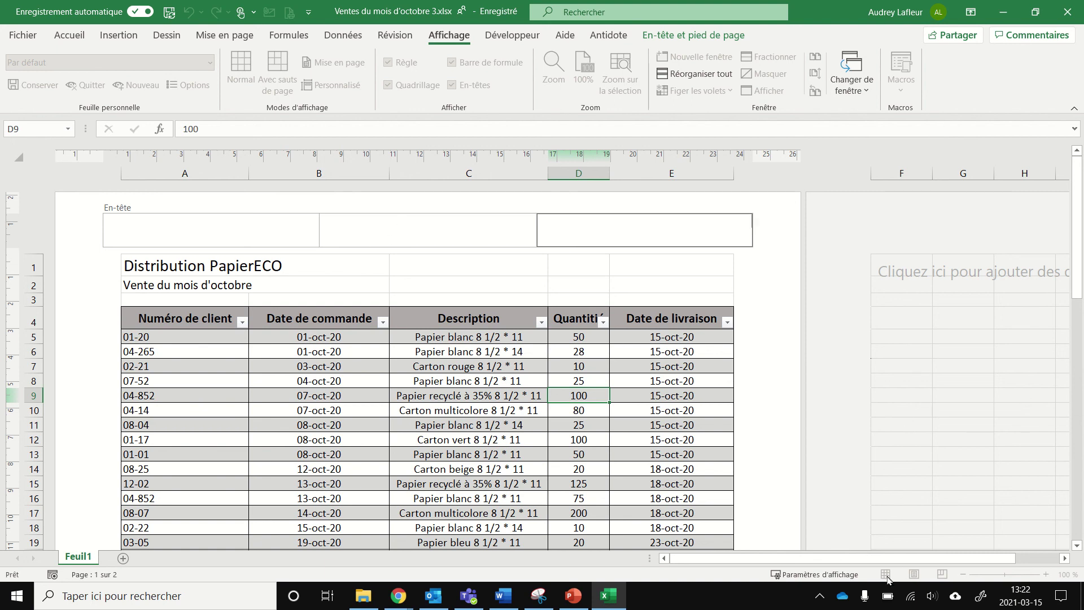
left_click(451, 307)
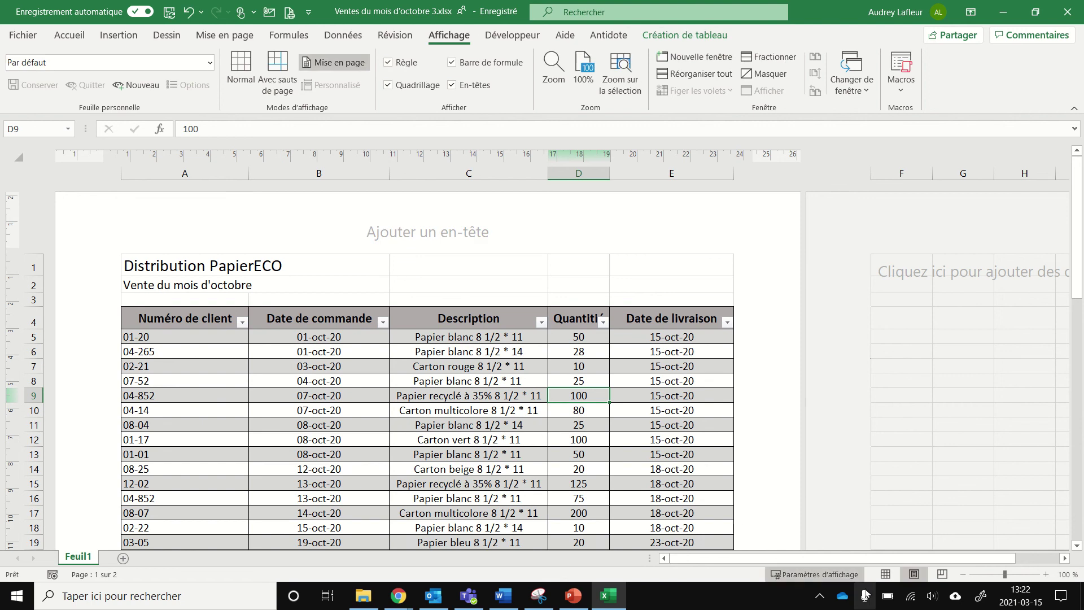
left_click(886, 574)
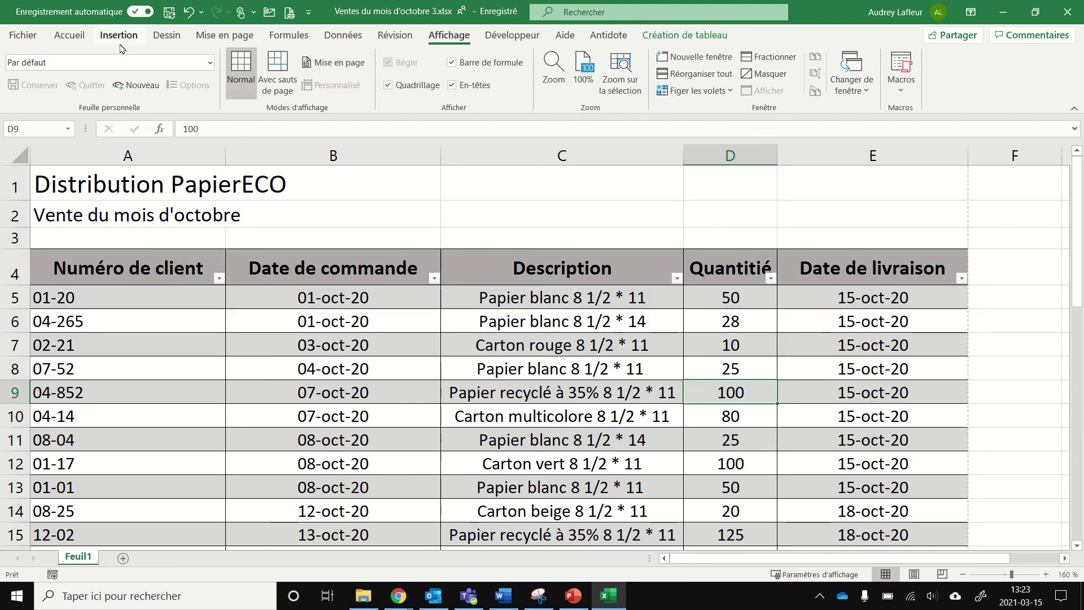
left_click(230, 37)
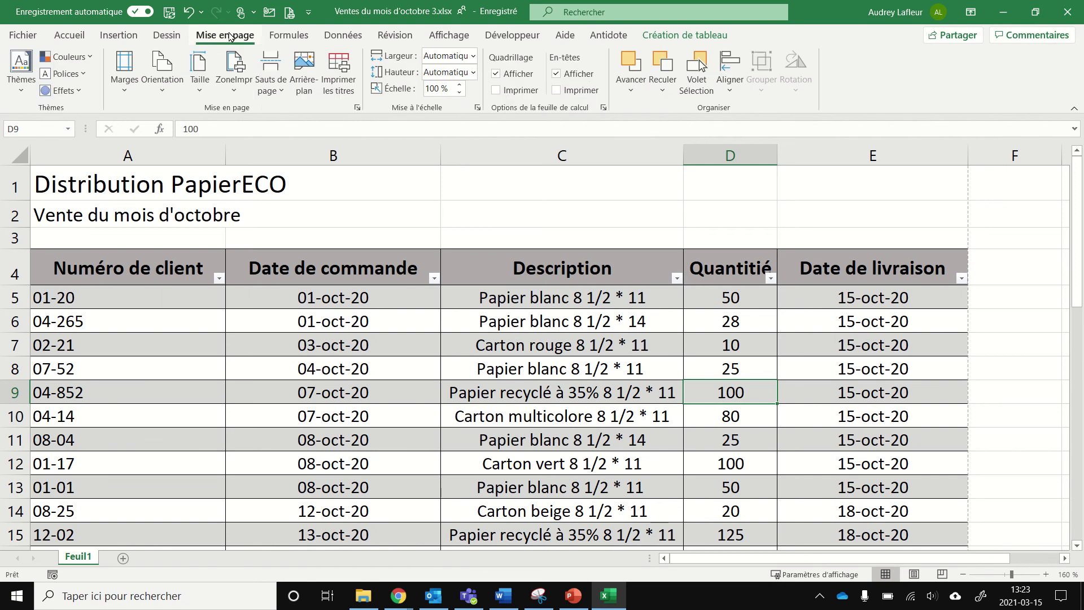
left_click(358, 109)
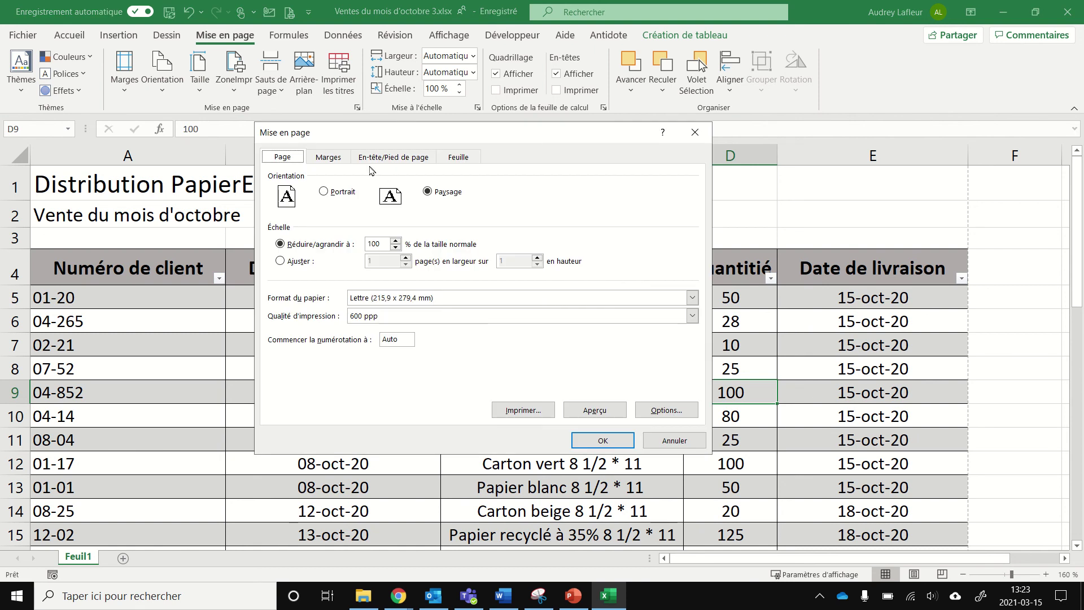
left_click(399, 159)
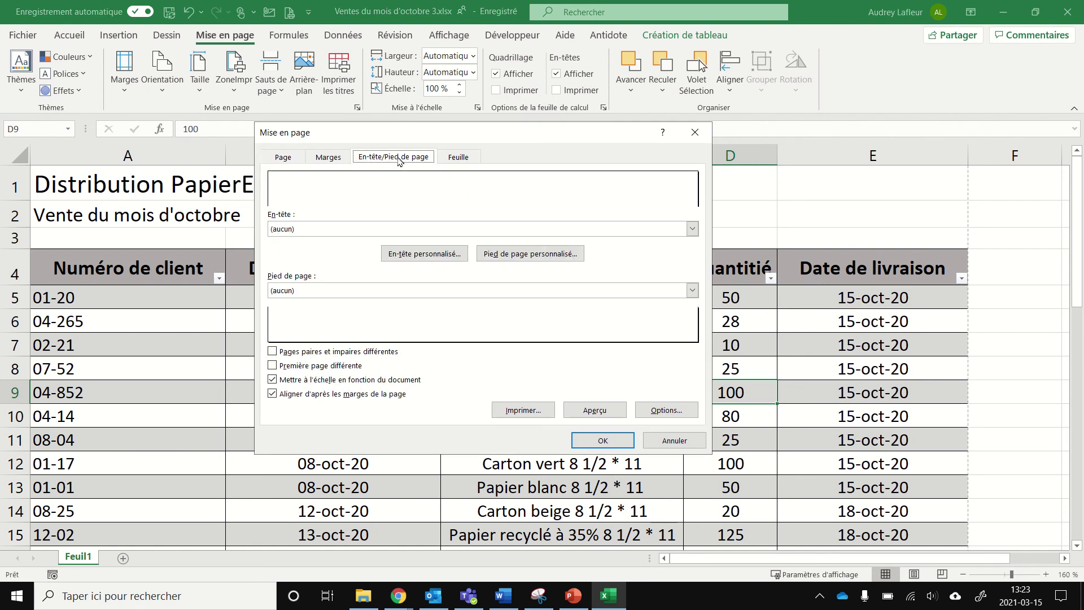
left_click(456, 259)
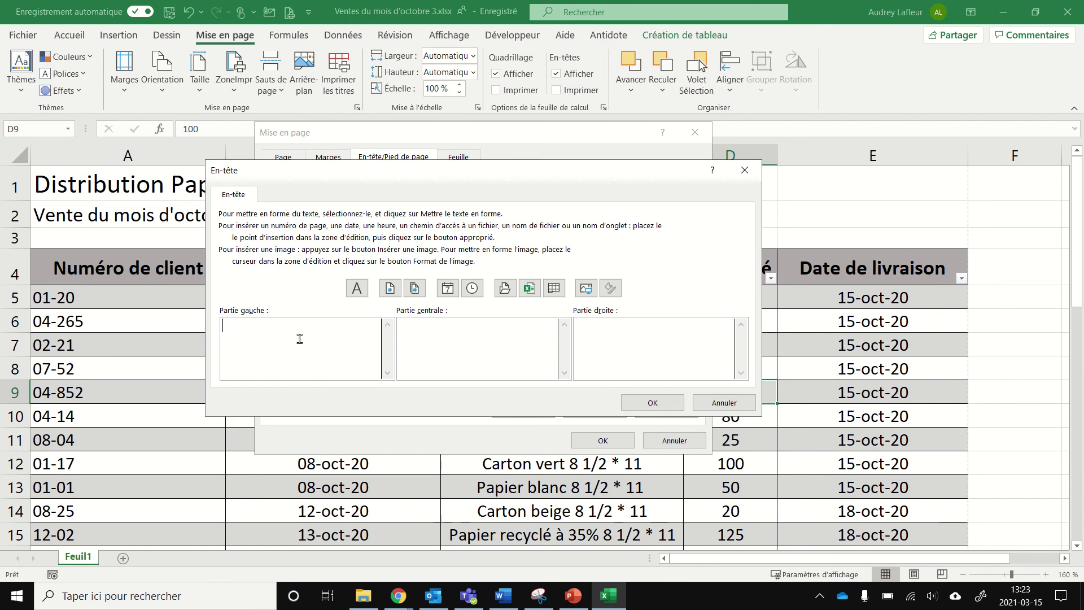
type("Mon nom")
key("BackSpace")
key("BackSpace")
key("BackSpace")
key("BackSpace")
key("BackSpace")
key("BackSpace")
key("BackSpace")
left_click(716, 408)
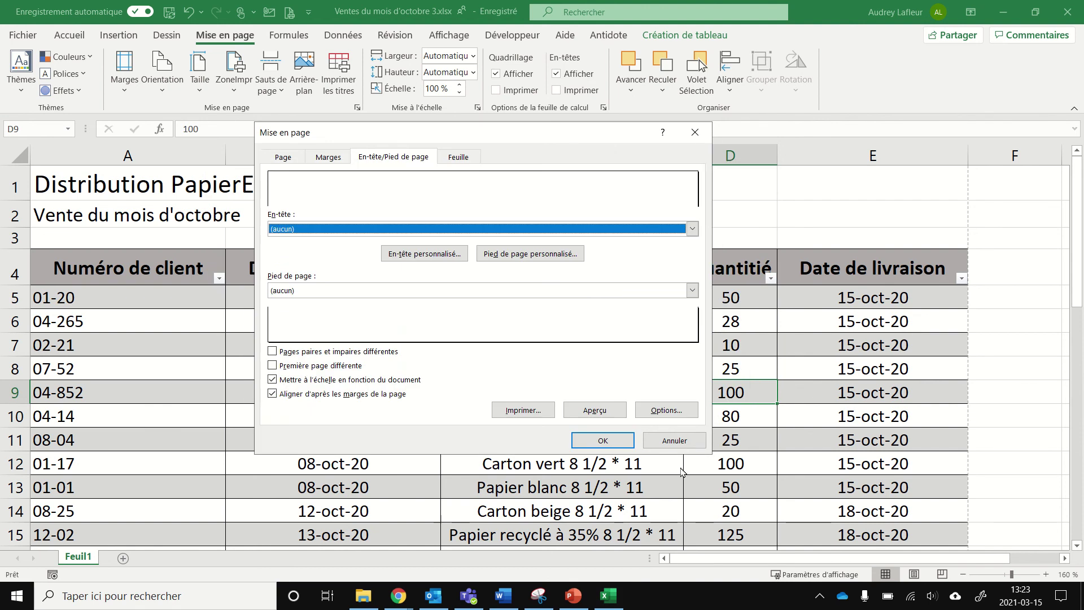
left_click(686, 445)
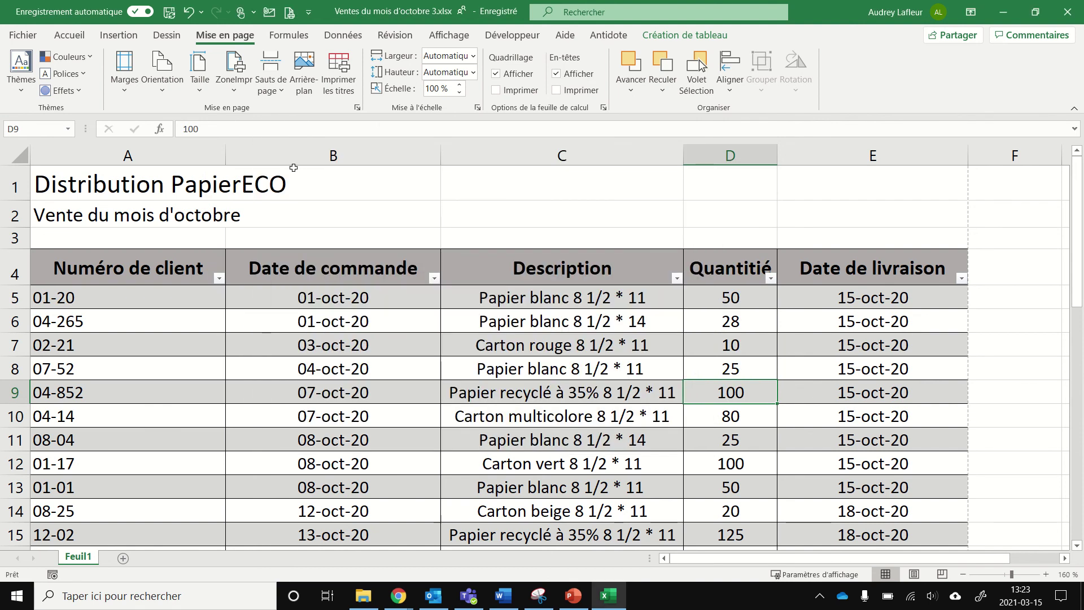
Insert a header and footer on the sheet, opening the center header section for editing.
left_click(124, 39)
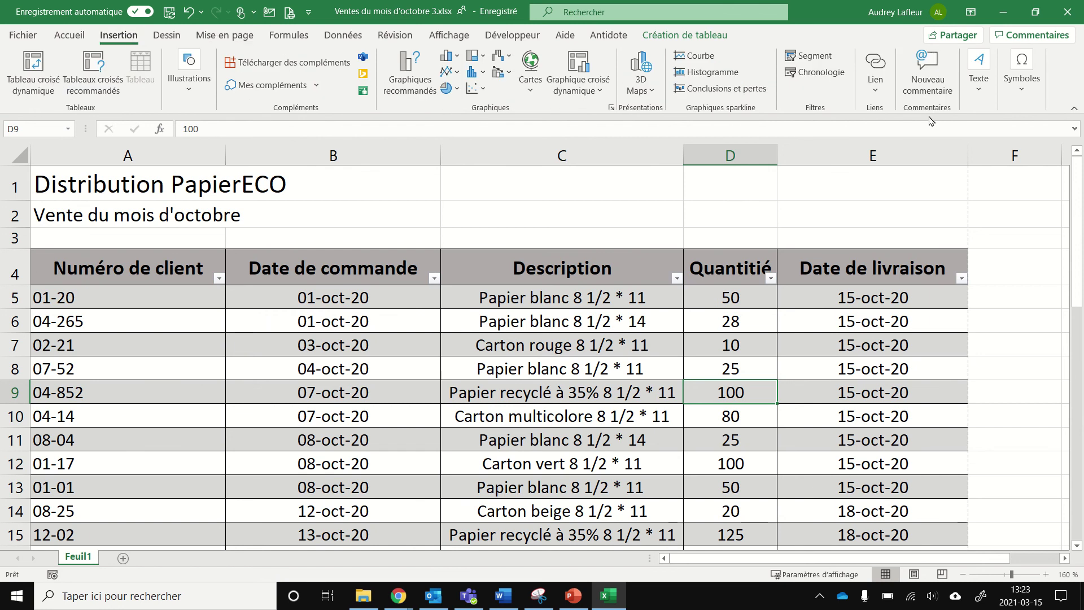
left_click(980, 93)
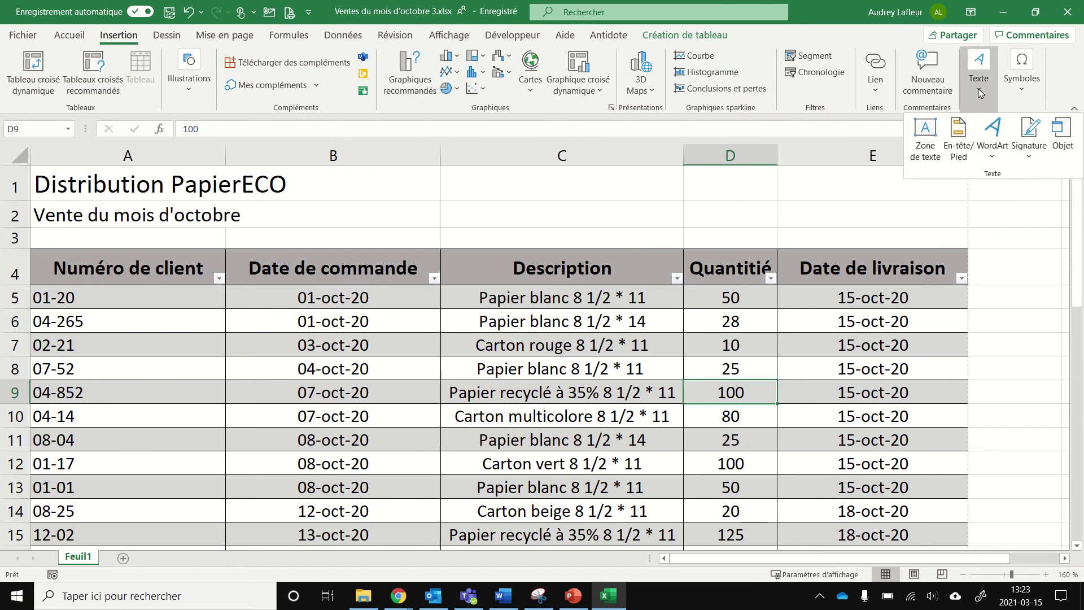
left_click(959, 136)
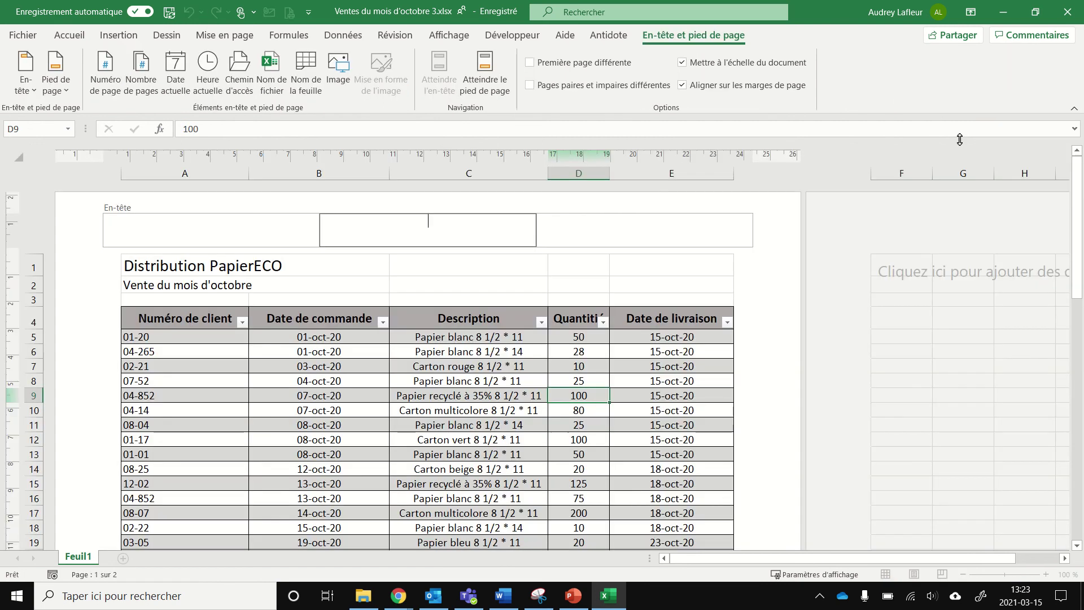